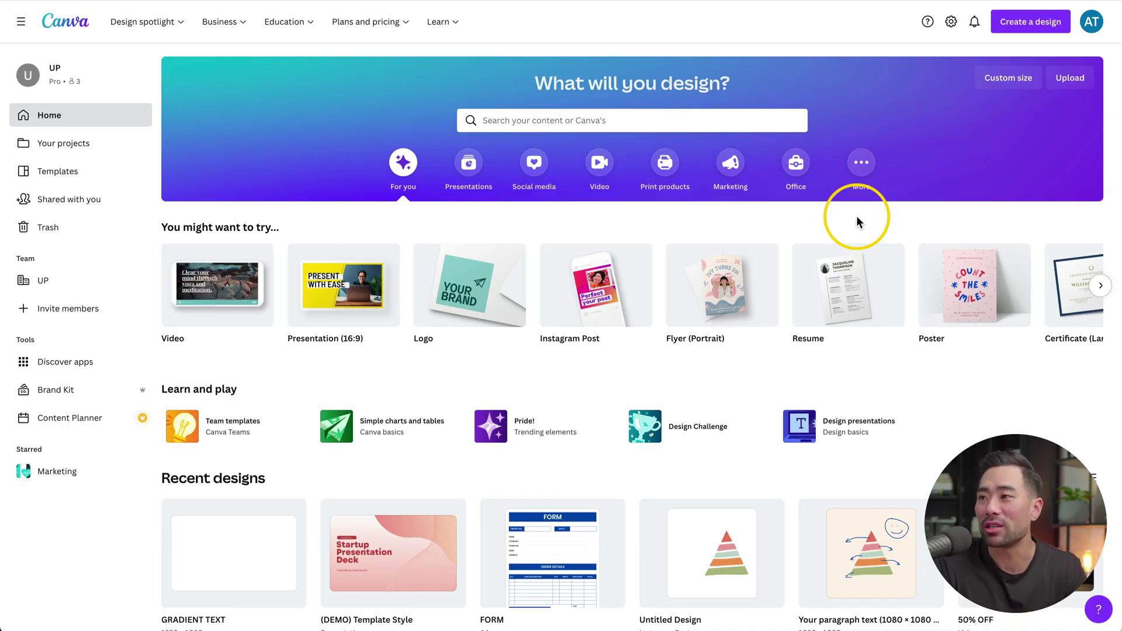
Click into the home page search box to start searching Canva templates for ebook.
left_click(803, 119)
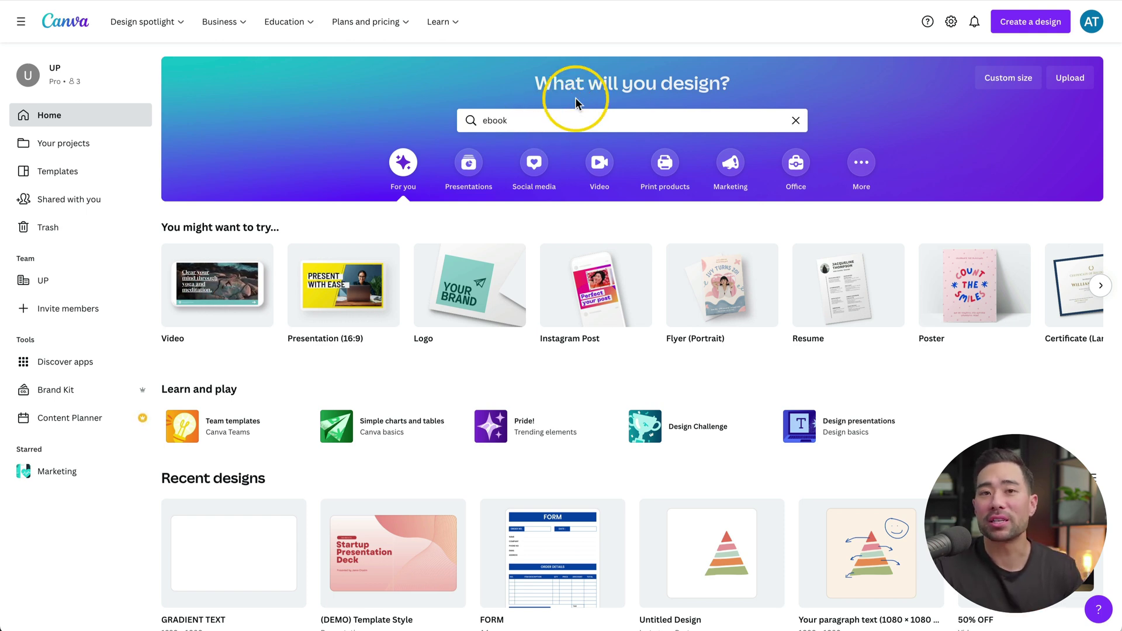
Run the ebook search and scroll through the 1,899 template results, previewing thumbnails.
key("Return")
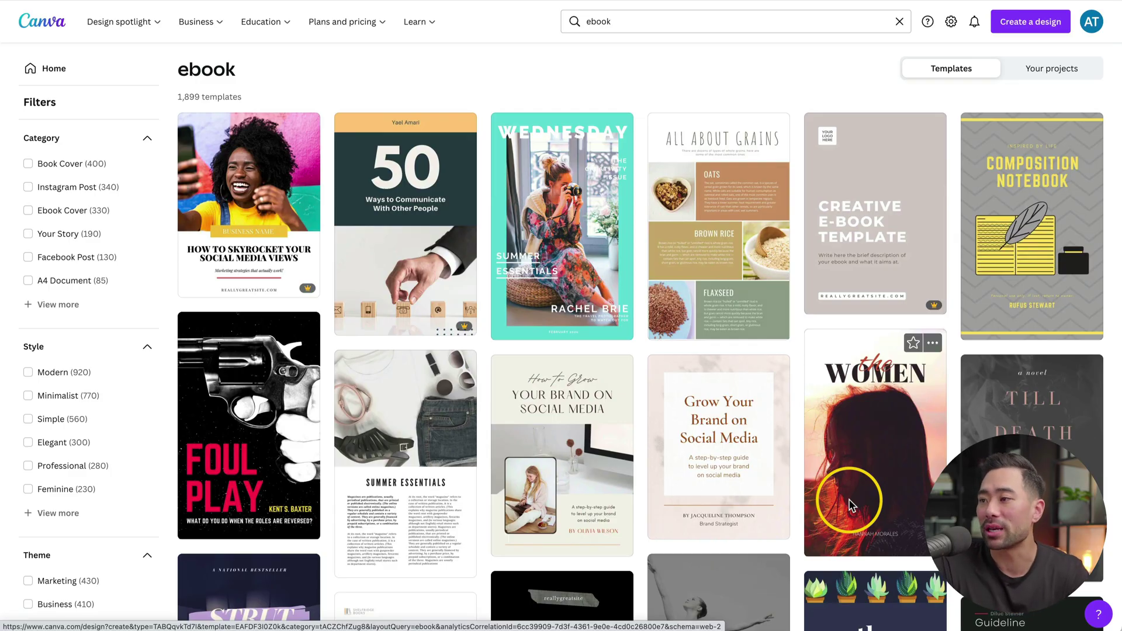
scroll(746, 507, "down", 9)
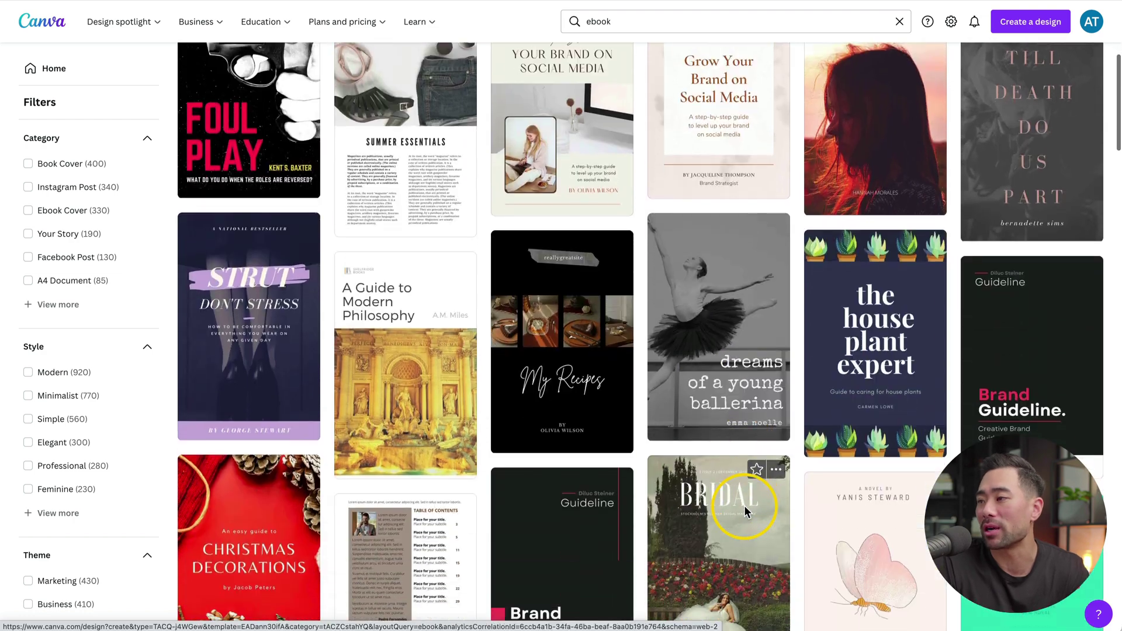
scroll(745, 512, "down", 4)
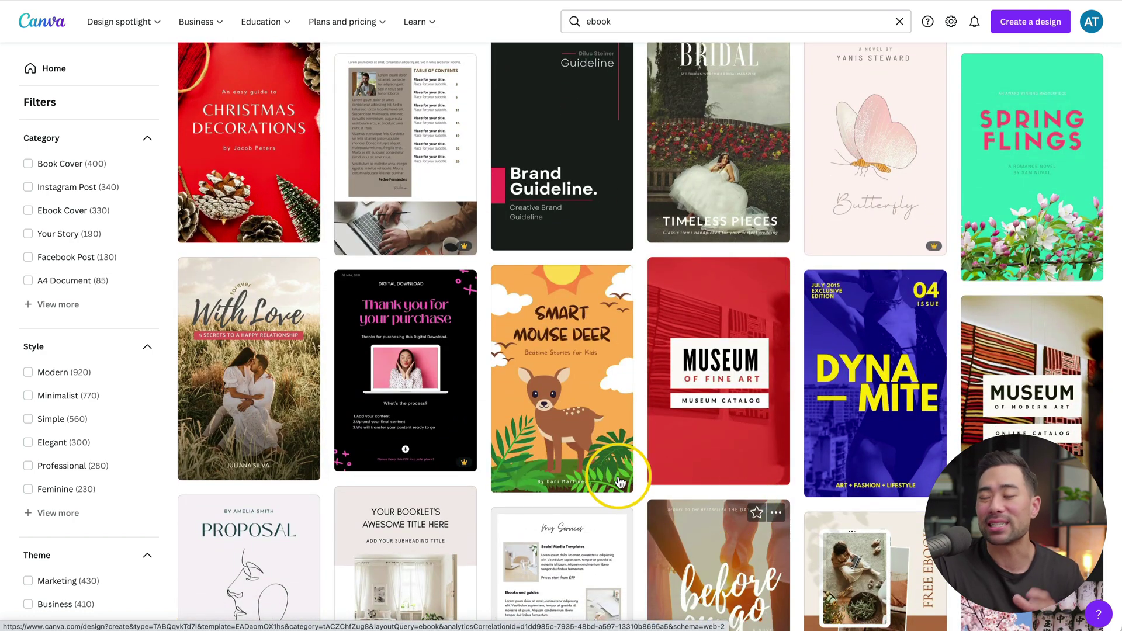
scroll(570, 406, "down", 4)
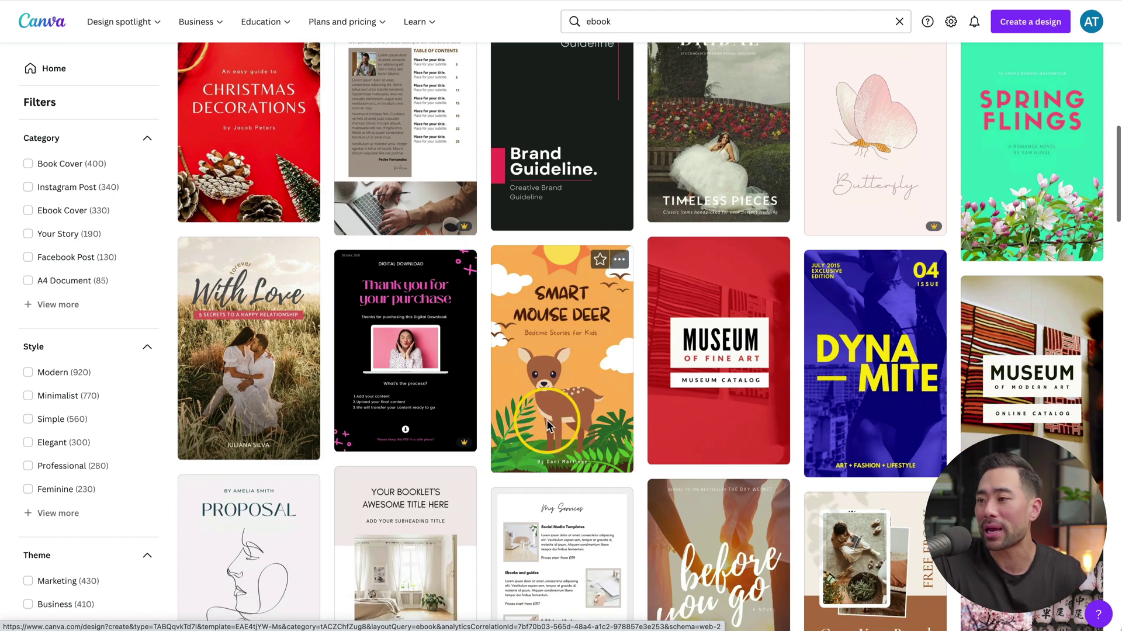
scroll(879, 351, "down", 3)
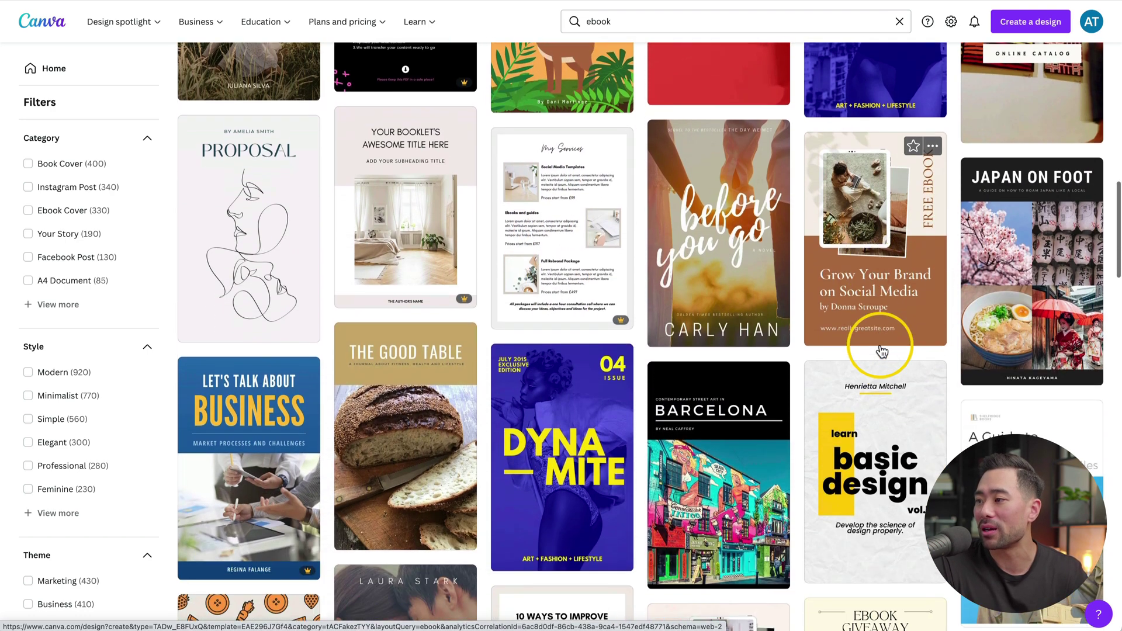
scroll(876, 436, "down", 4)
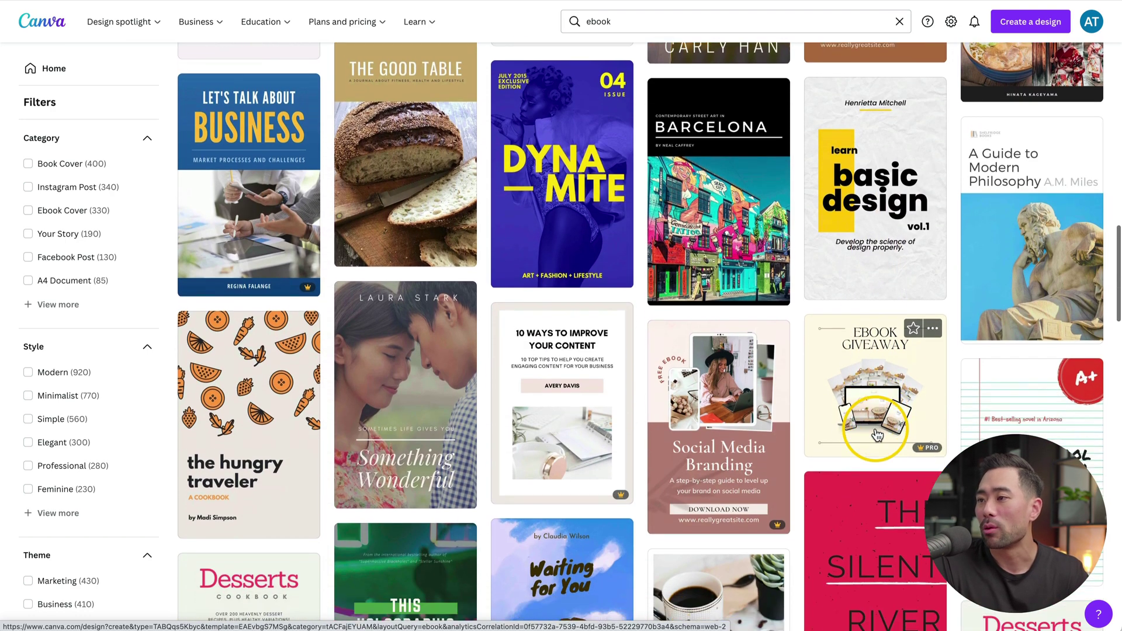
mouse_move(602, 421)
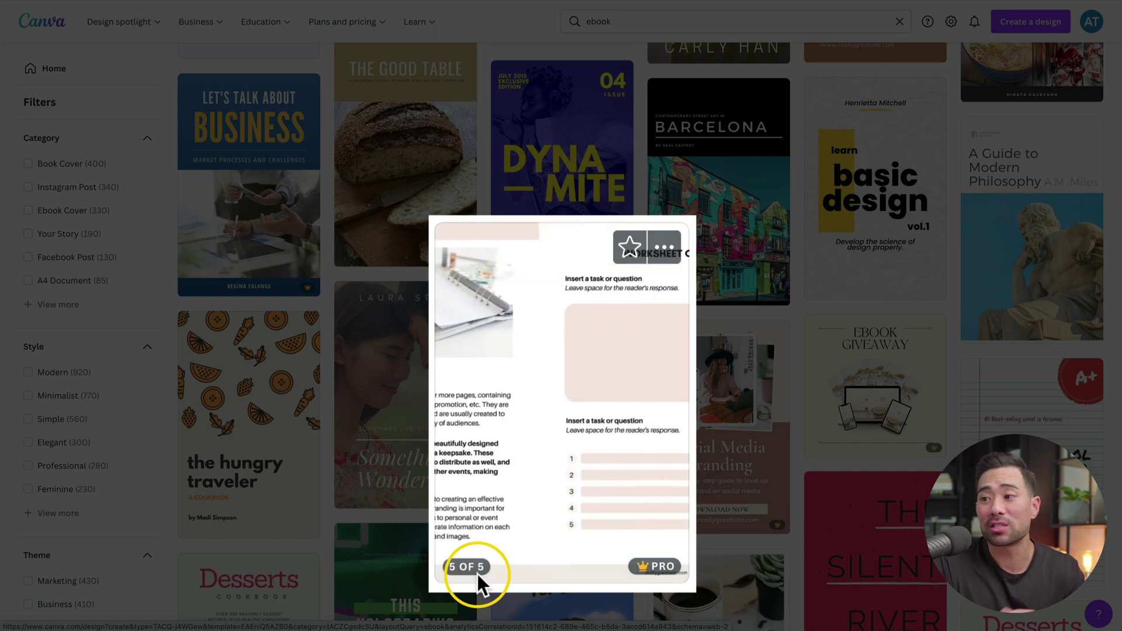
scroll(584, 468, "down", 10)
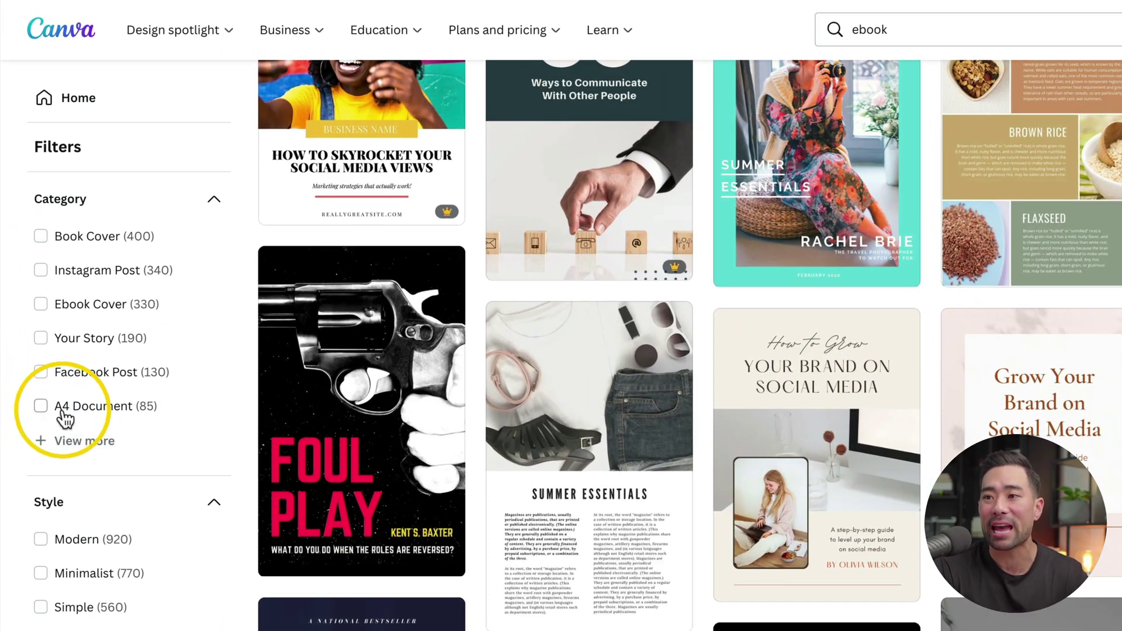
Filter the ebook results to A4 Document and US Letter Document categories, leaving 126 templates.
left_click(41, 407)
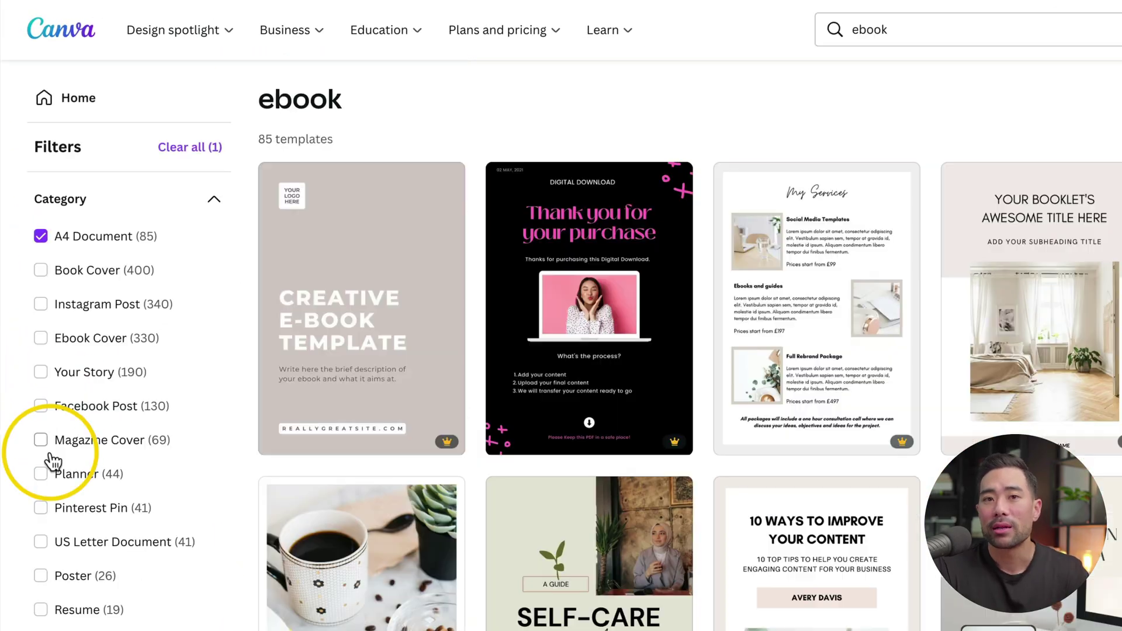
left_click(41, 543)
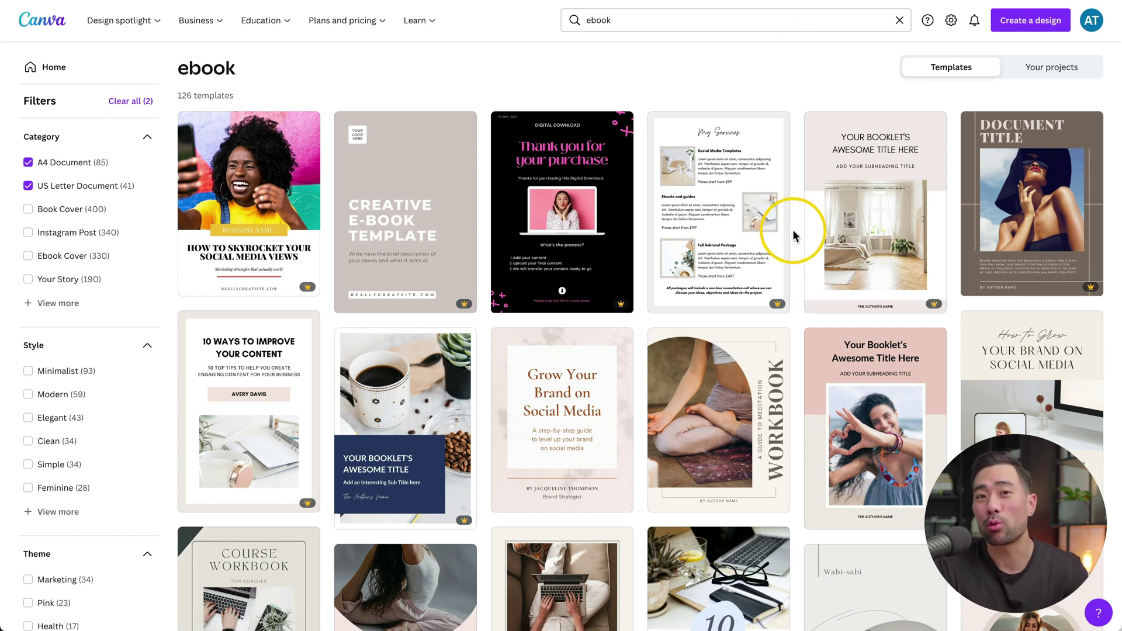
scroll(792, 229, "down", 7)
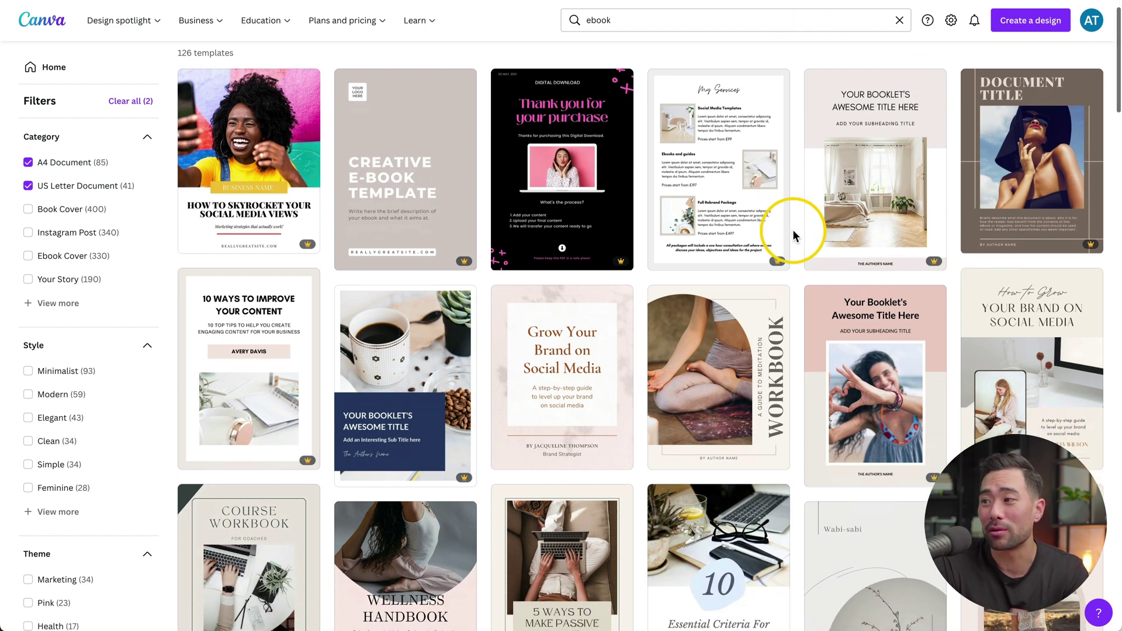
scroll(813, 379, "down", 2)
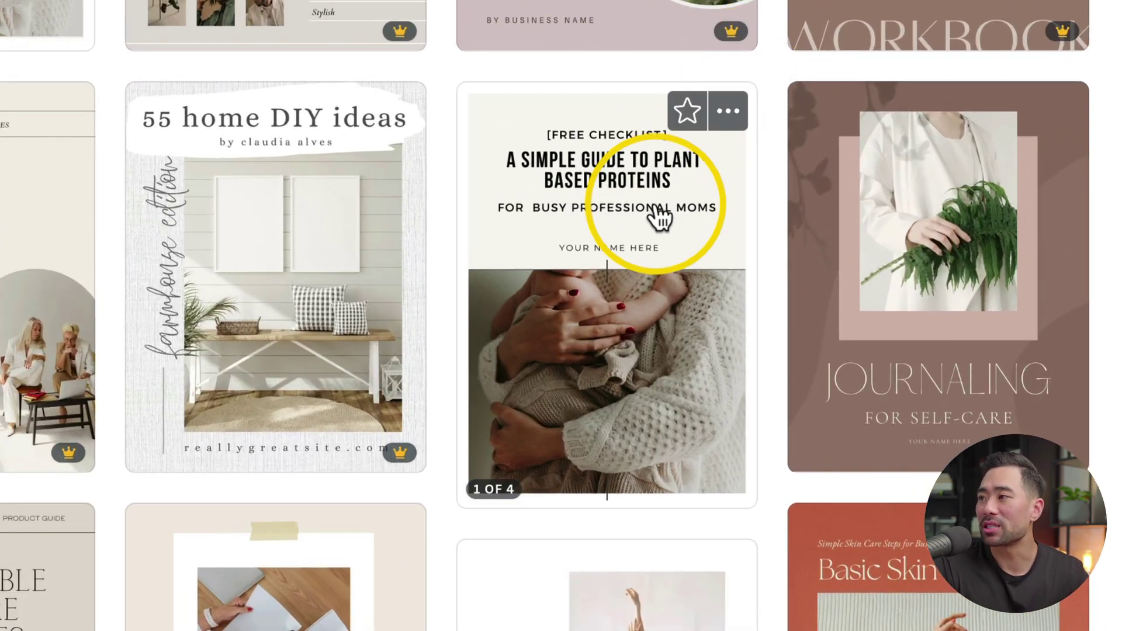
Open the 'A Simple Guide to Plant-Based Proteins' template and scroll through its four pages.
left_click(656, 214)
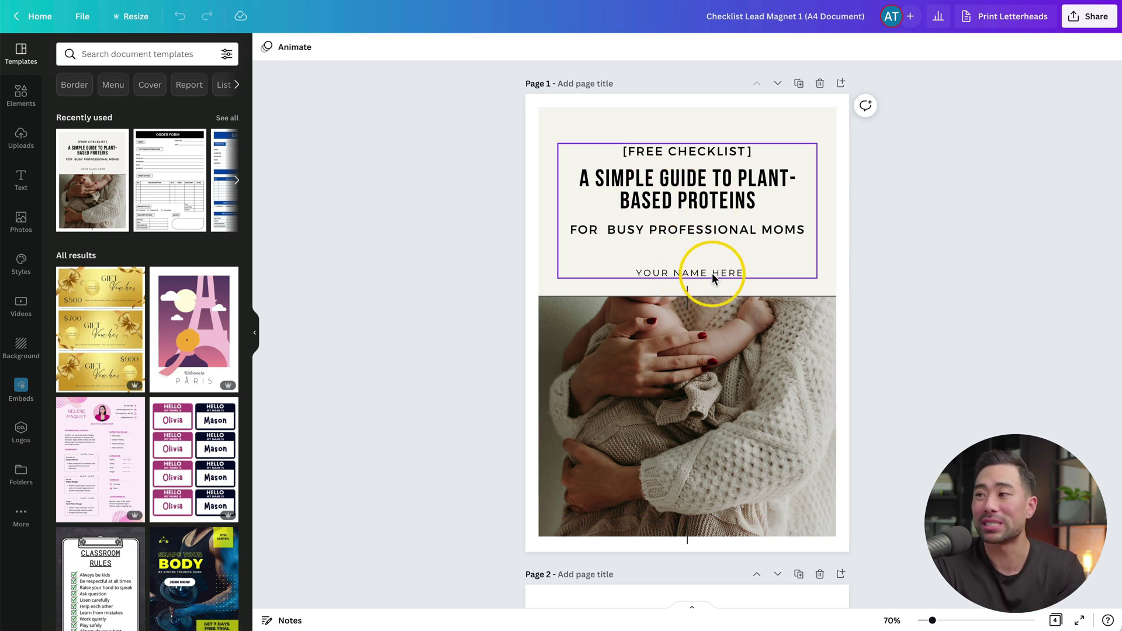
scroll(751, 395, "down", 2)
scroll(752, 394, "up", 3)
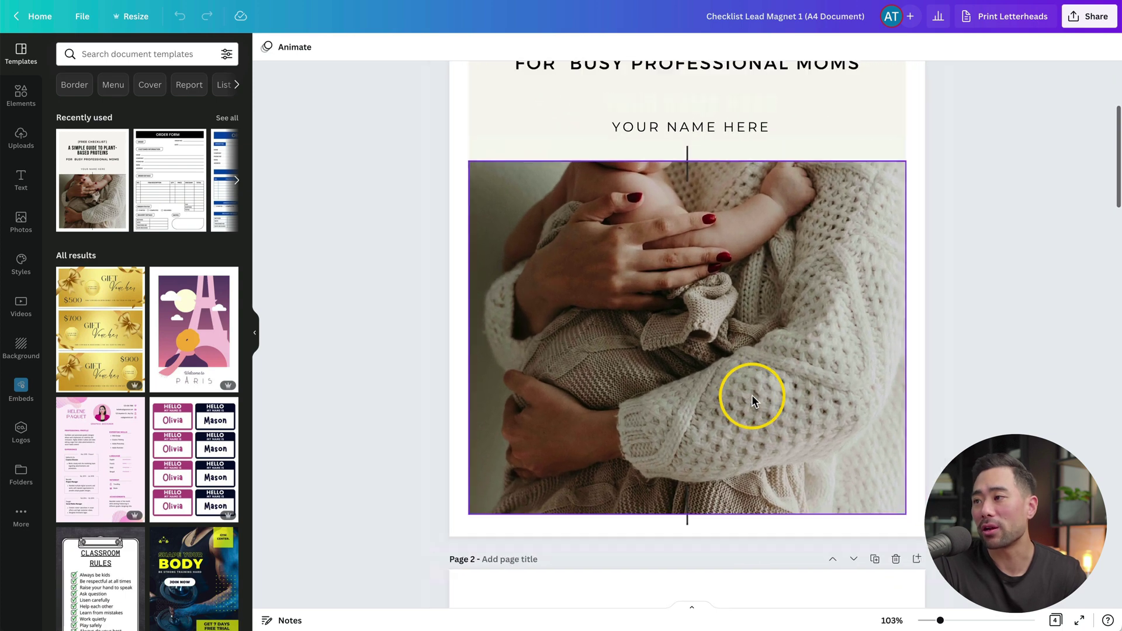
scroll(752, 394, "down", 3)
scroll(752, 394, "down", 6)
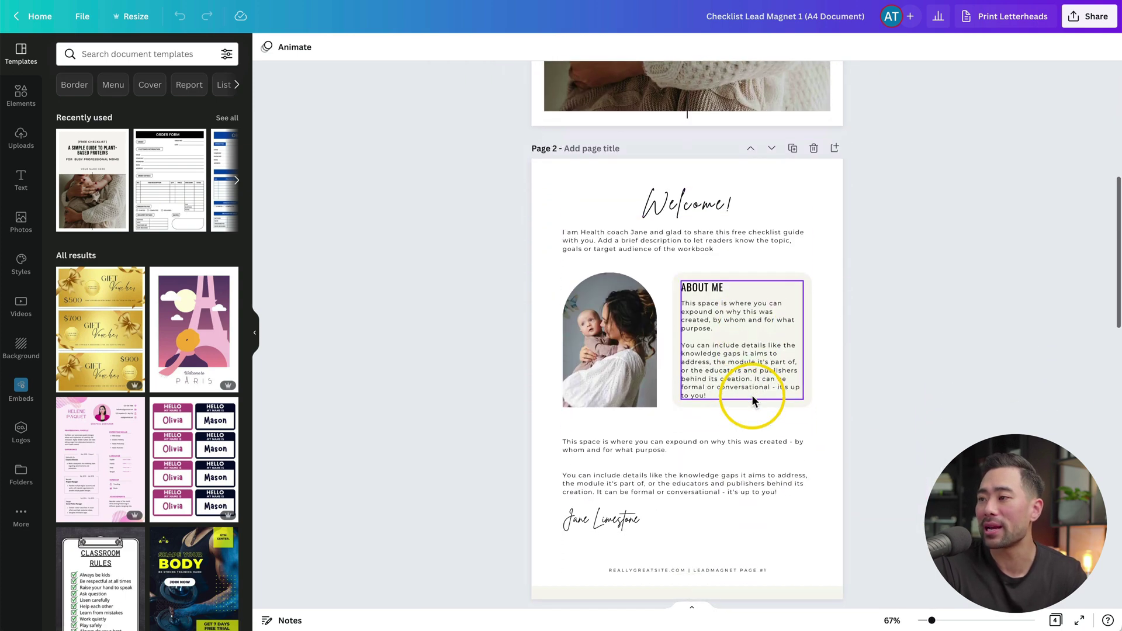
scroll(794, 430, "down", 8)
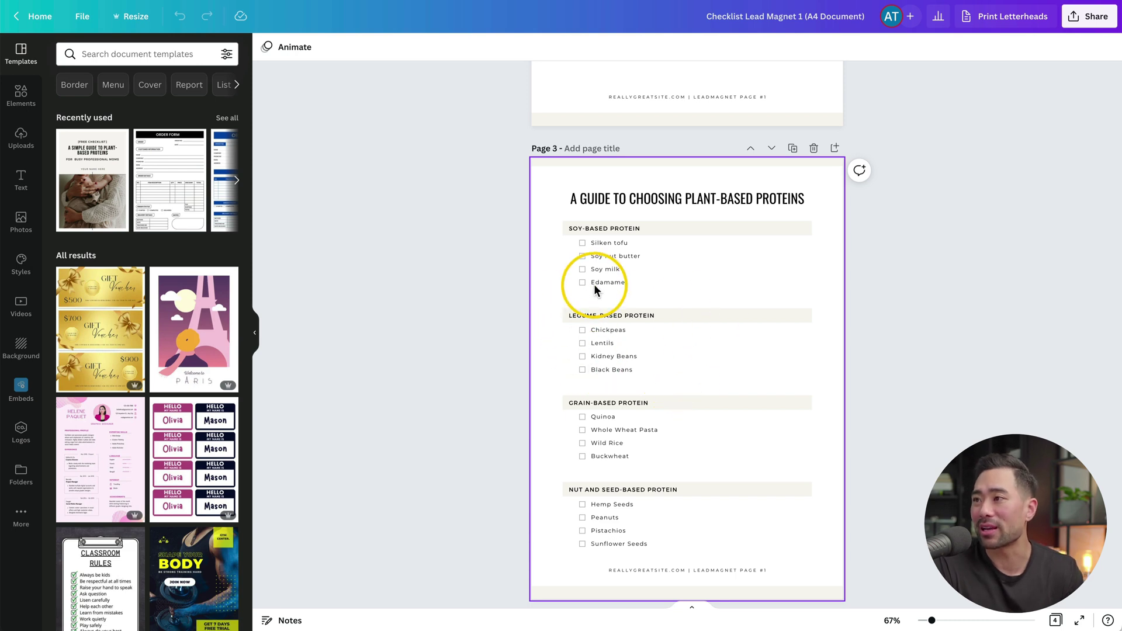
scroll(925, 429, "down", 5)
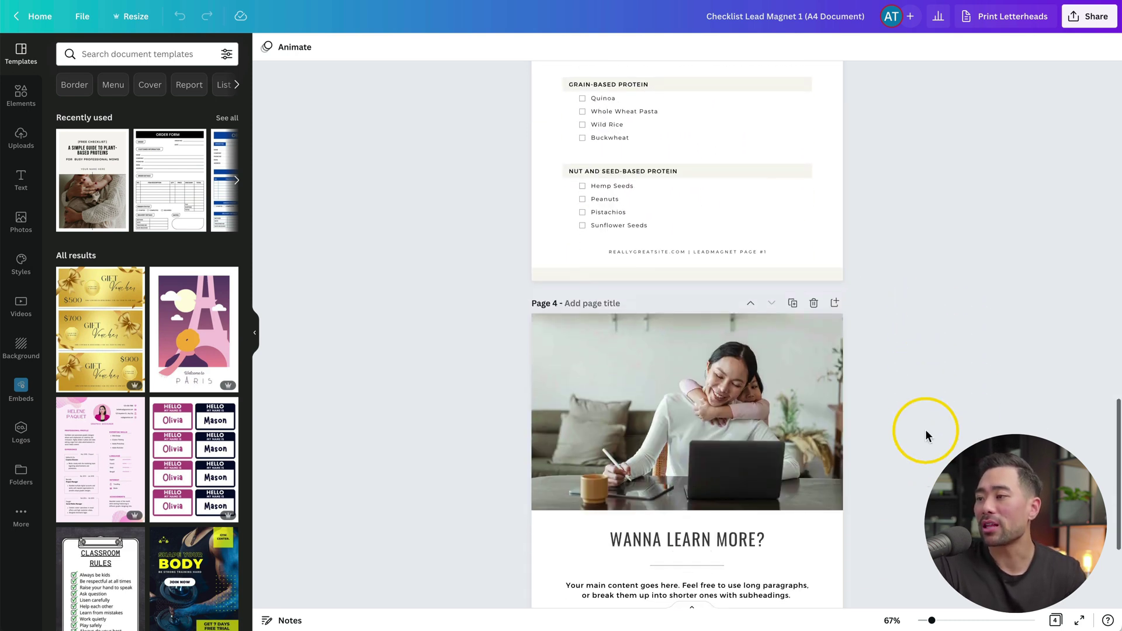
scroll(924, 429, "down", 3)
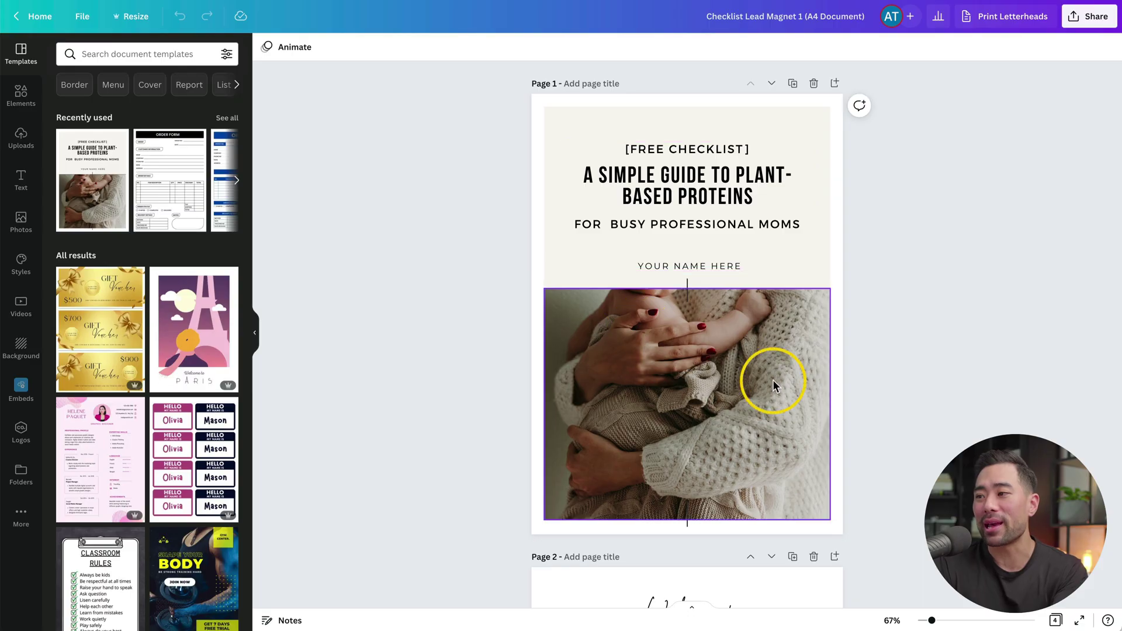
scroll(783, 414, "down", 1)
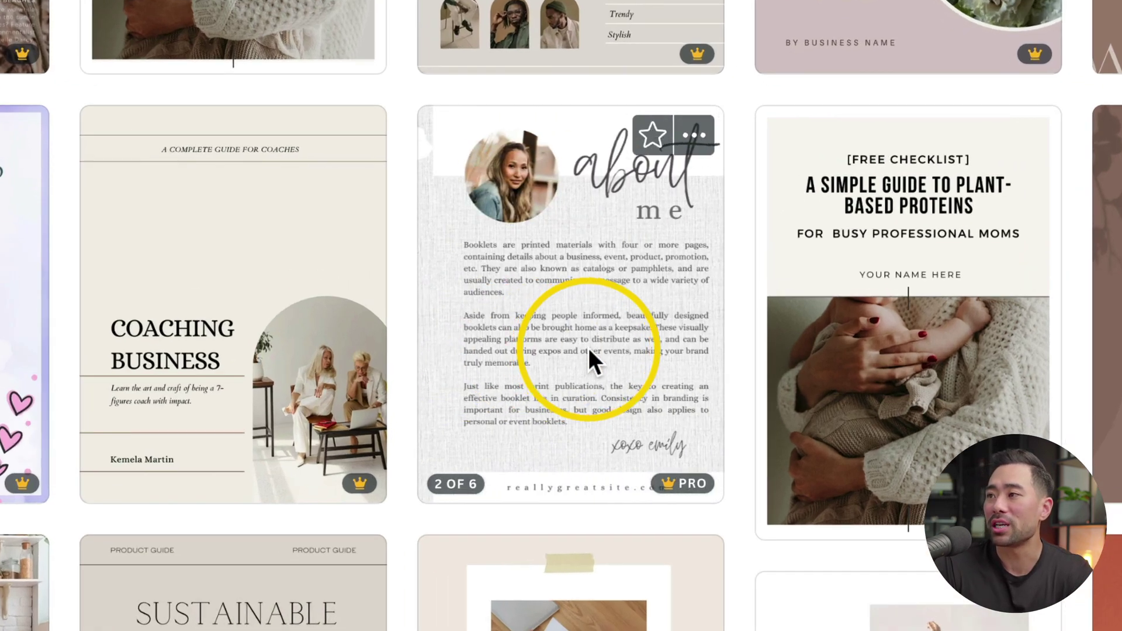
Open the 55 home DIY ideas ebook template and scroll through its pages.
left_click(564, 342)
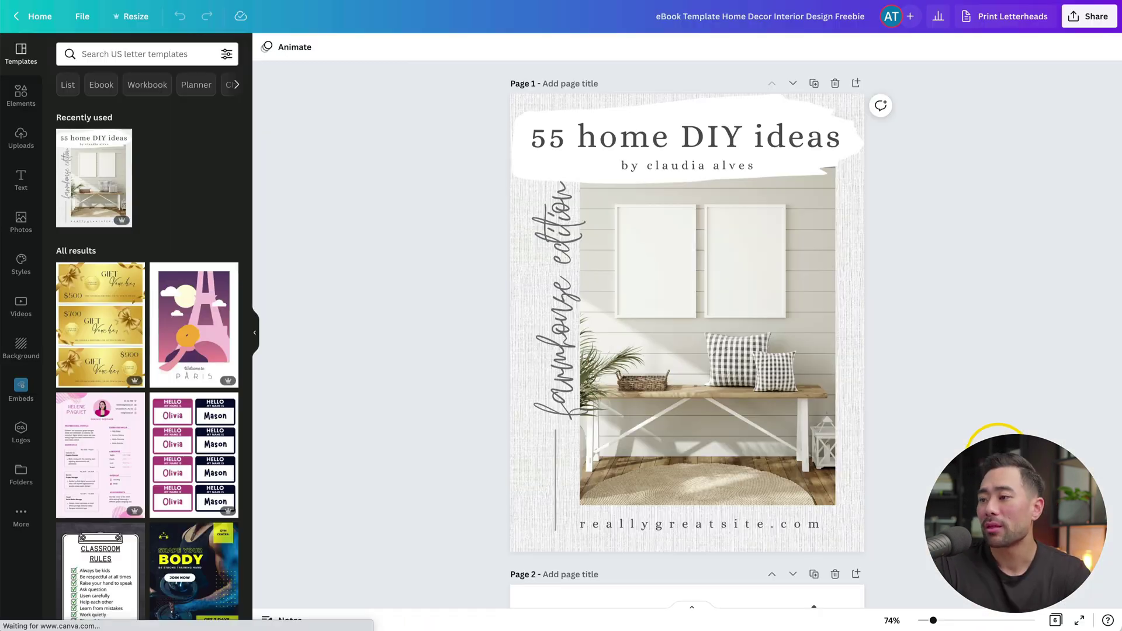
scroll(996, 458, "down", 3)
scroll(996, 444, "down", 6)
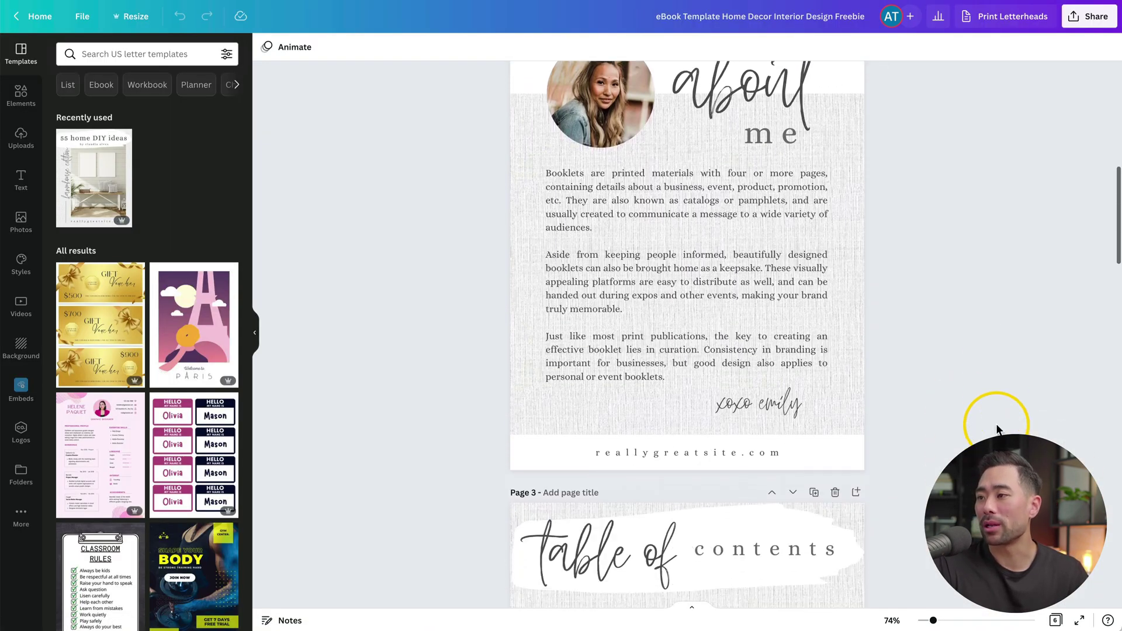
scroll(988, 403, "up", 1)
scroll(794, 351, "down", 8)
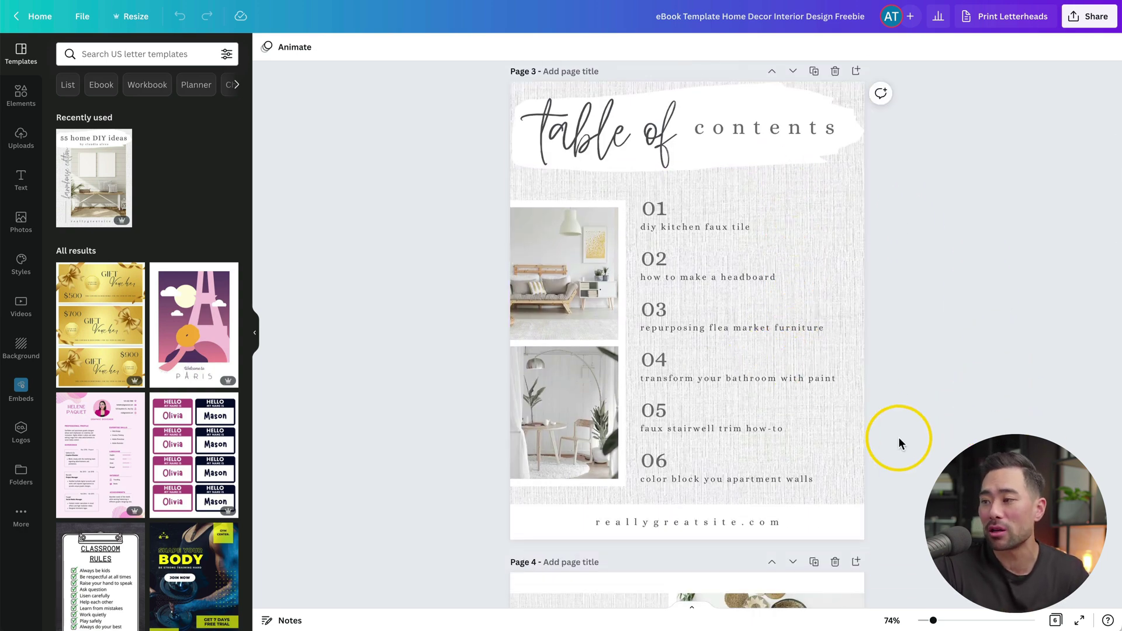
scroll(899, 436, "down", 7)
scroll(971, 401, "down", 15)
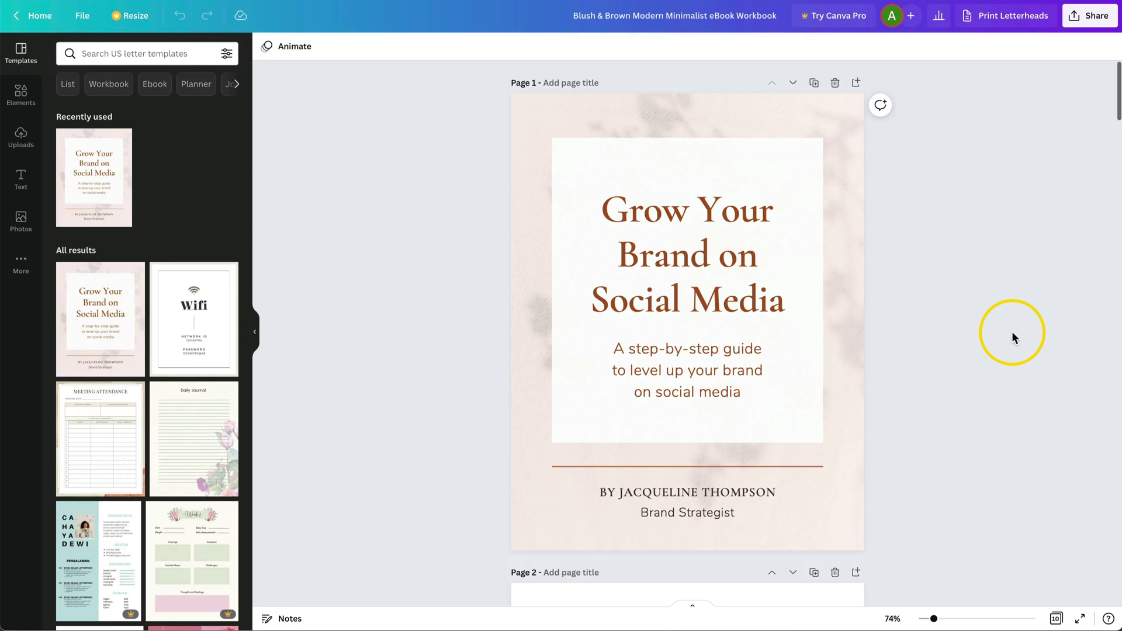
Scroll through all ten pages of the Blush & Brown social media workbook.
scroll(945, 465, "down", 9)
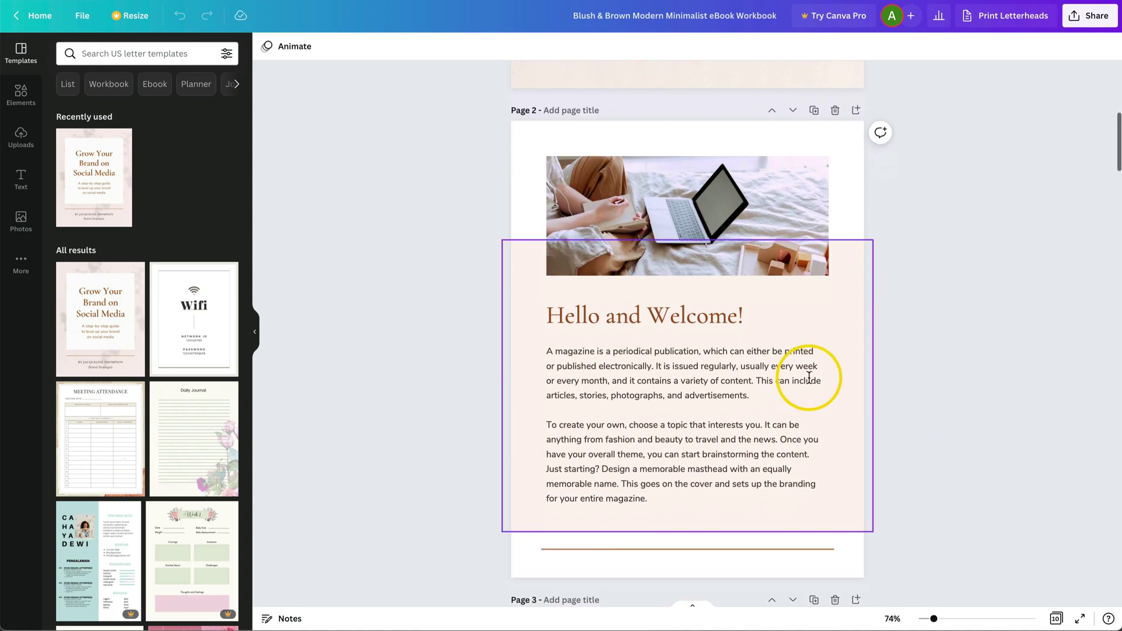
scroll(913, 376, "down", 18)
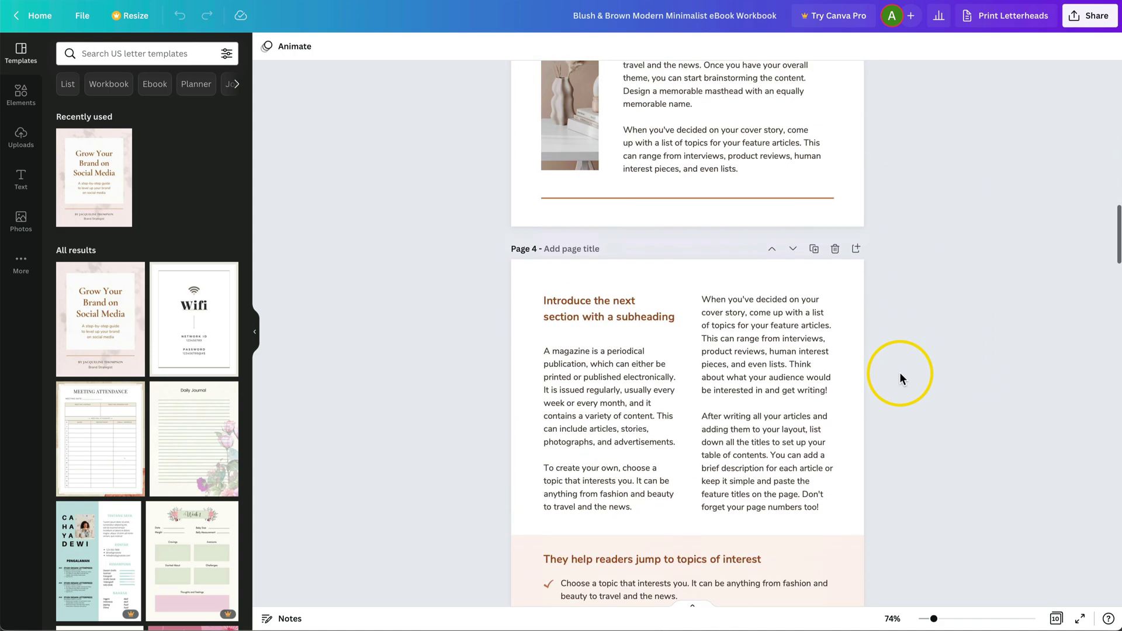
scroll(899, 373, "down", 18)
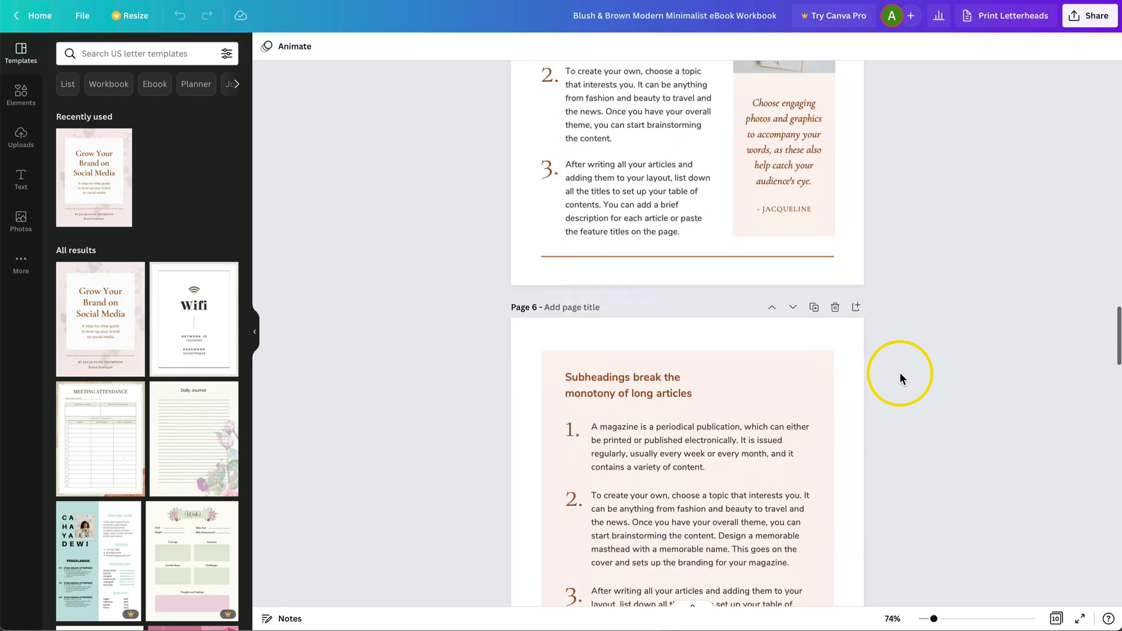
scroll(899, 372, "down", 15)
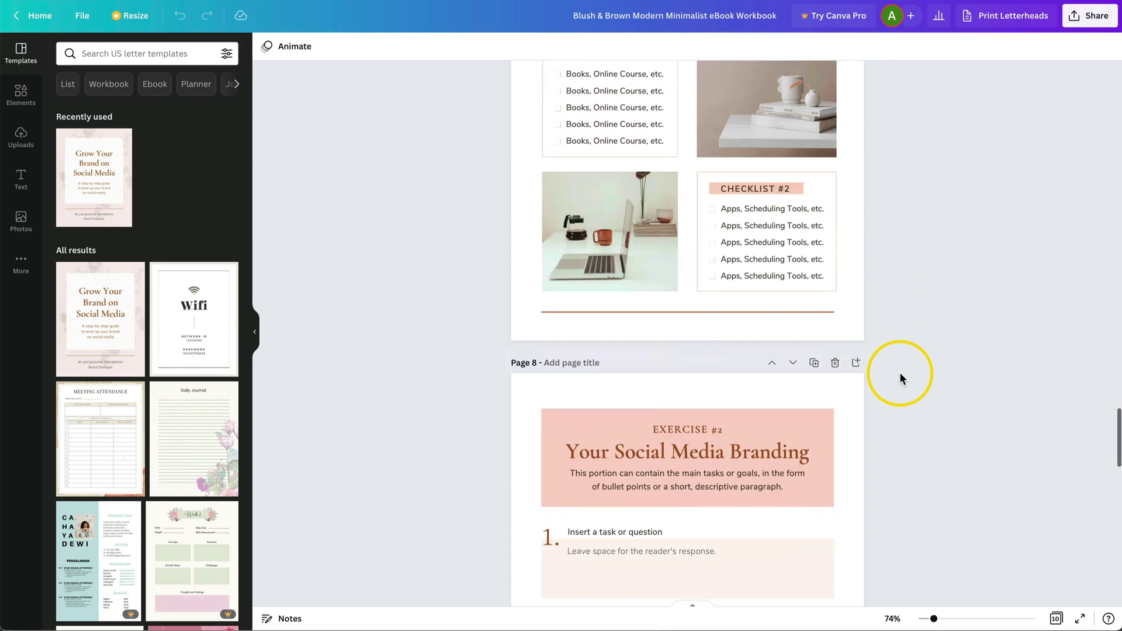
scroll(899, 373, "down", 2)
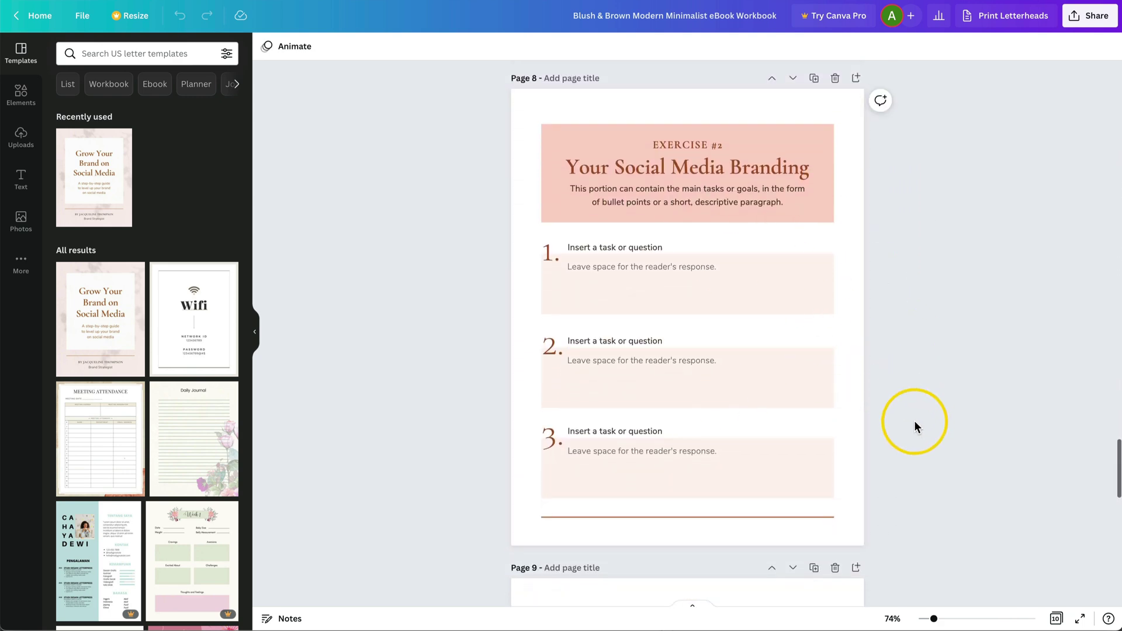
scroll(912, 430, "down", 10)
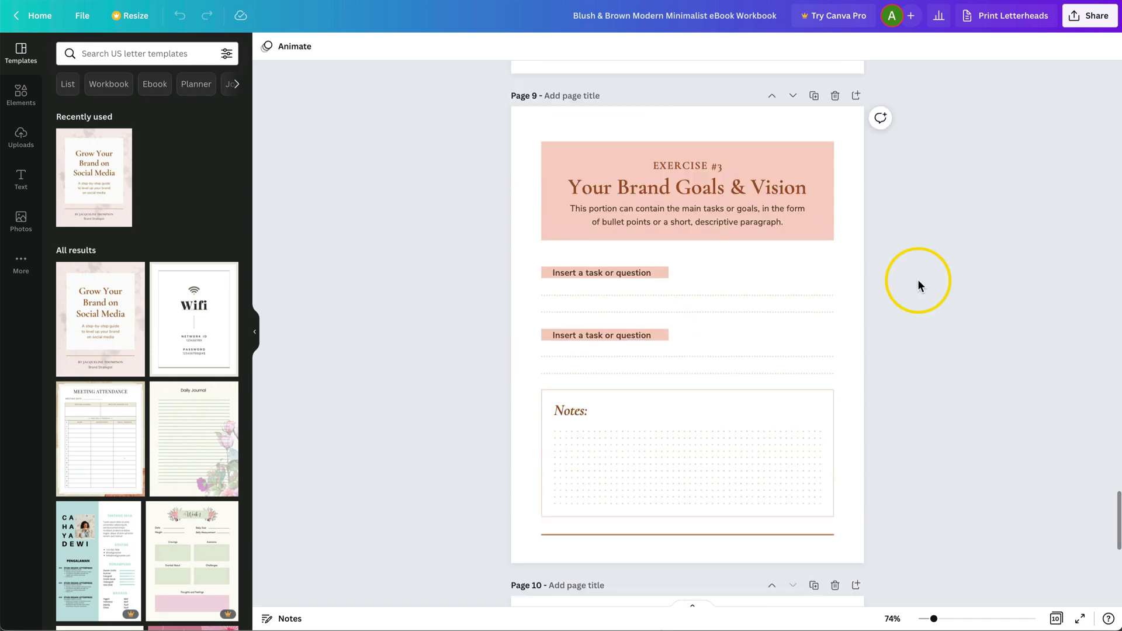
scroll(918, 283, "down", 1)
scroll(918, 284, "down", 1)
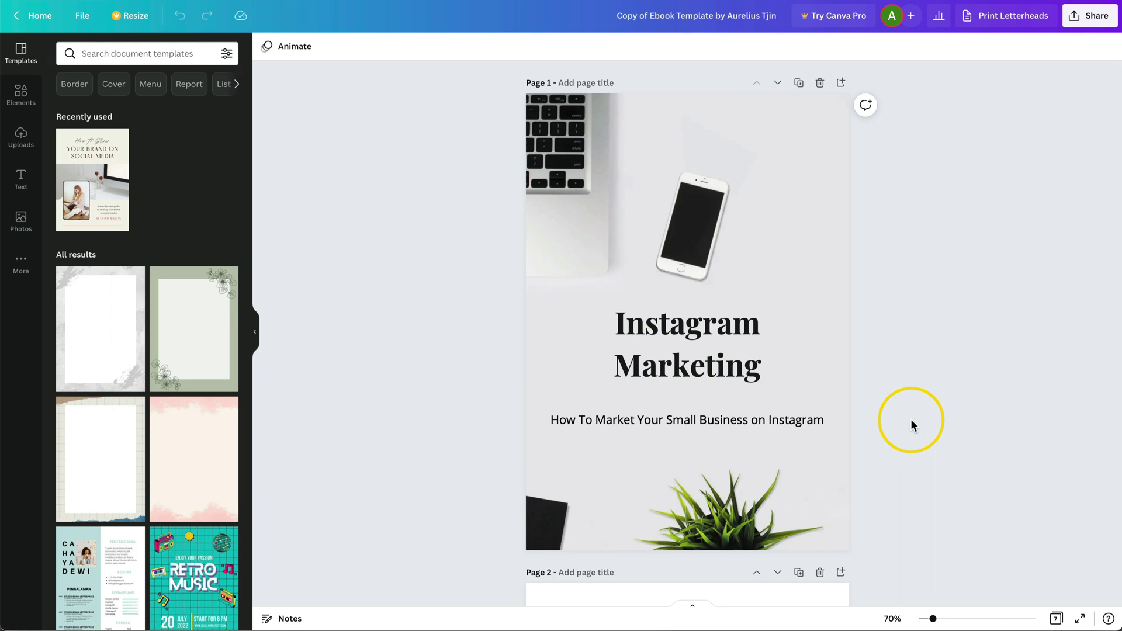
double_click(662, 337)
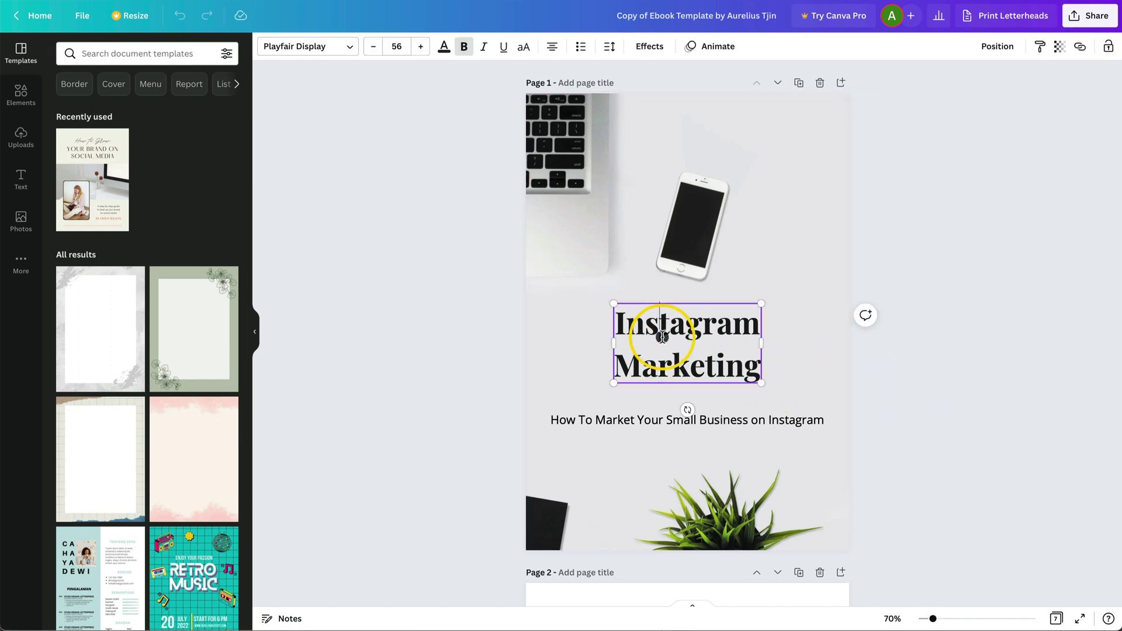
left_click(915, 407)
scroll(916, 407, "down", 15)
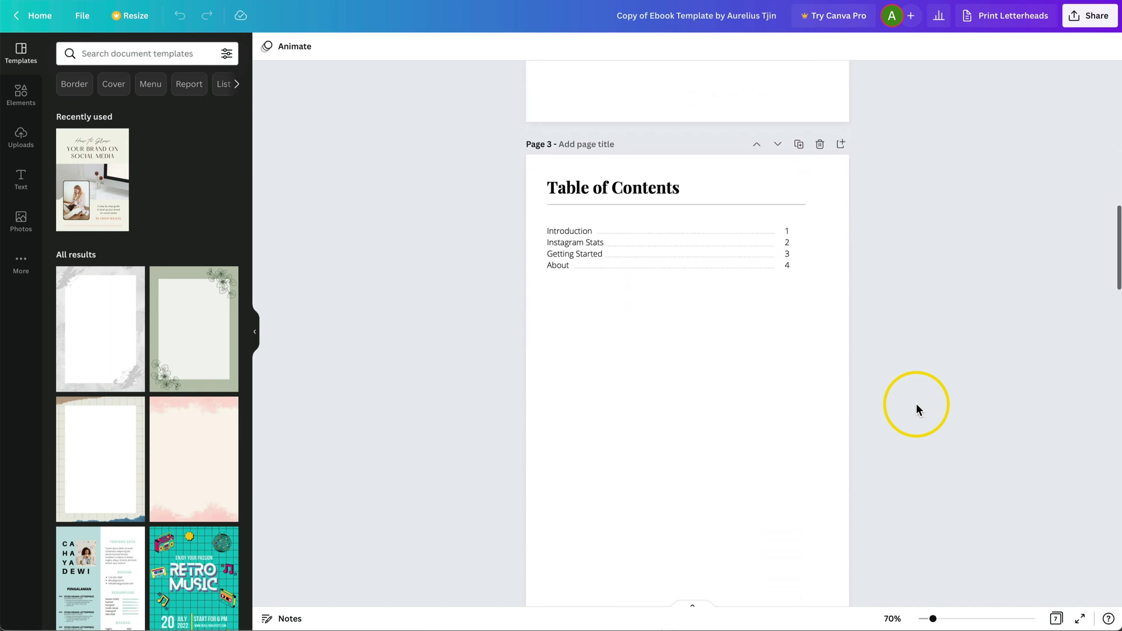
scroll(786, 330, "down", 10)
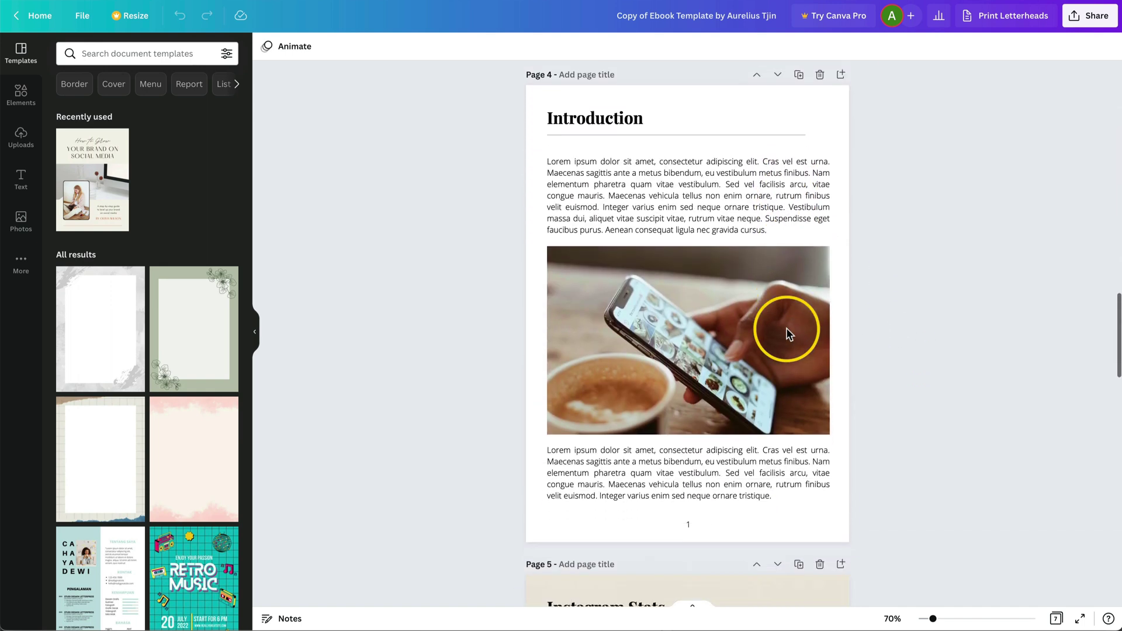
scroll(786, 333, "down", 7)
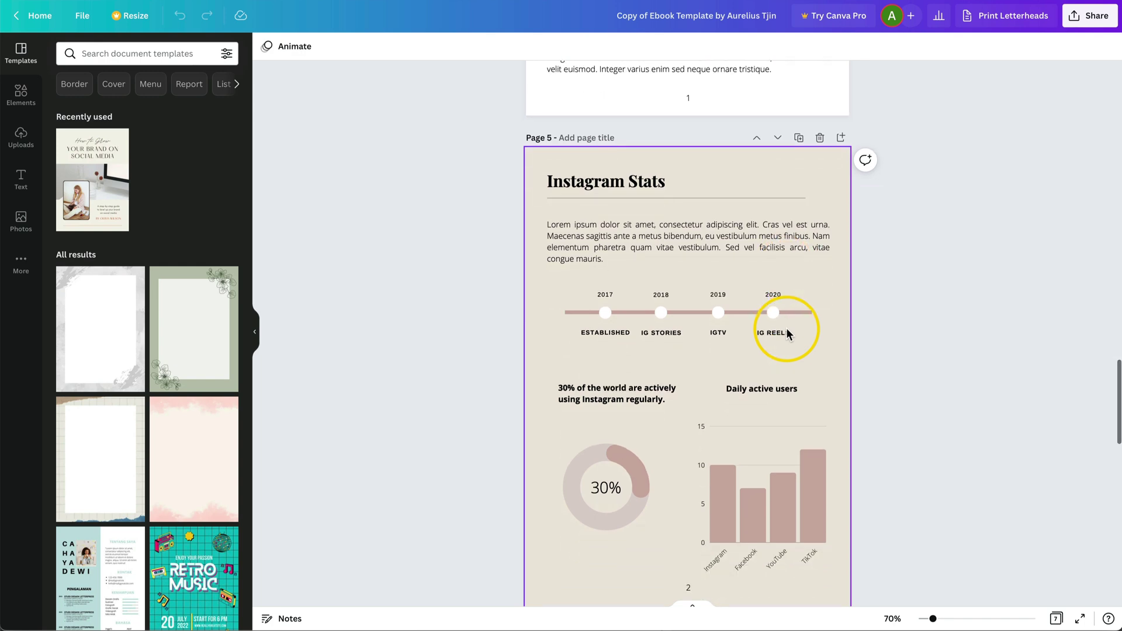
scroll(787, 333, "down", 10)
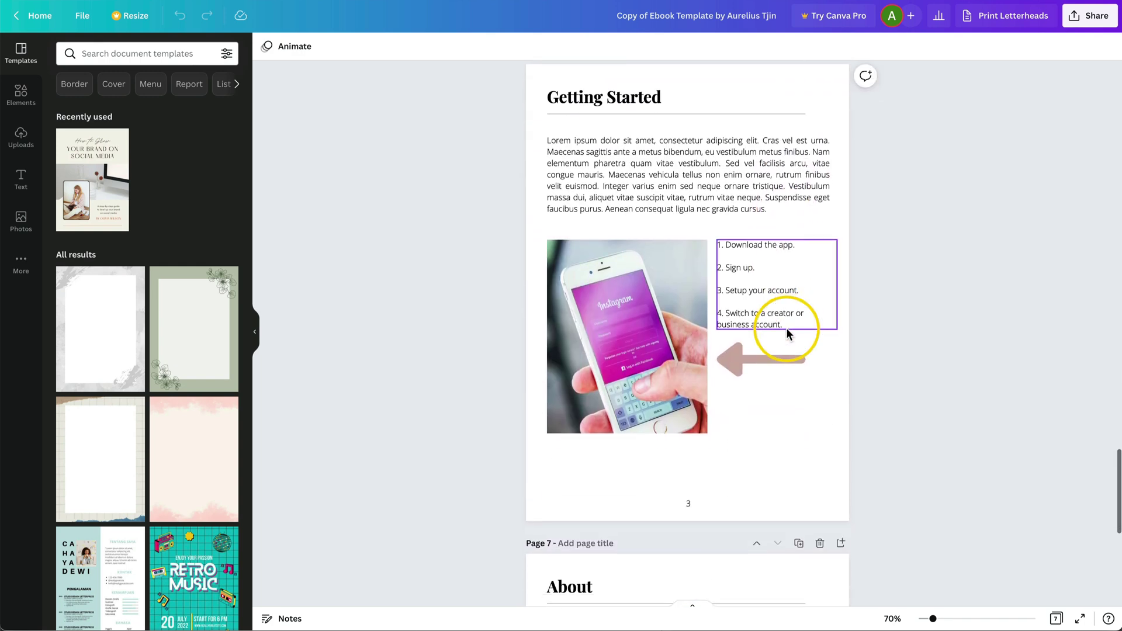
scroll(786, 330, "down", 8)
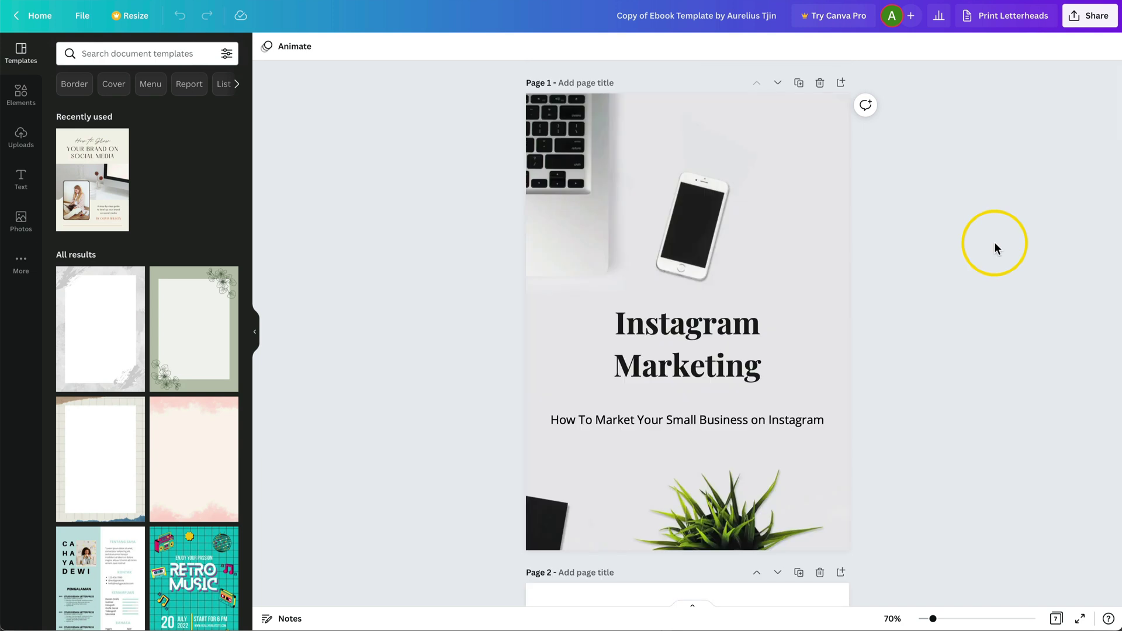
Preview pages of the shared Instagram Marketing template, then create an editable copy of it.
left_click(964, 5)
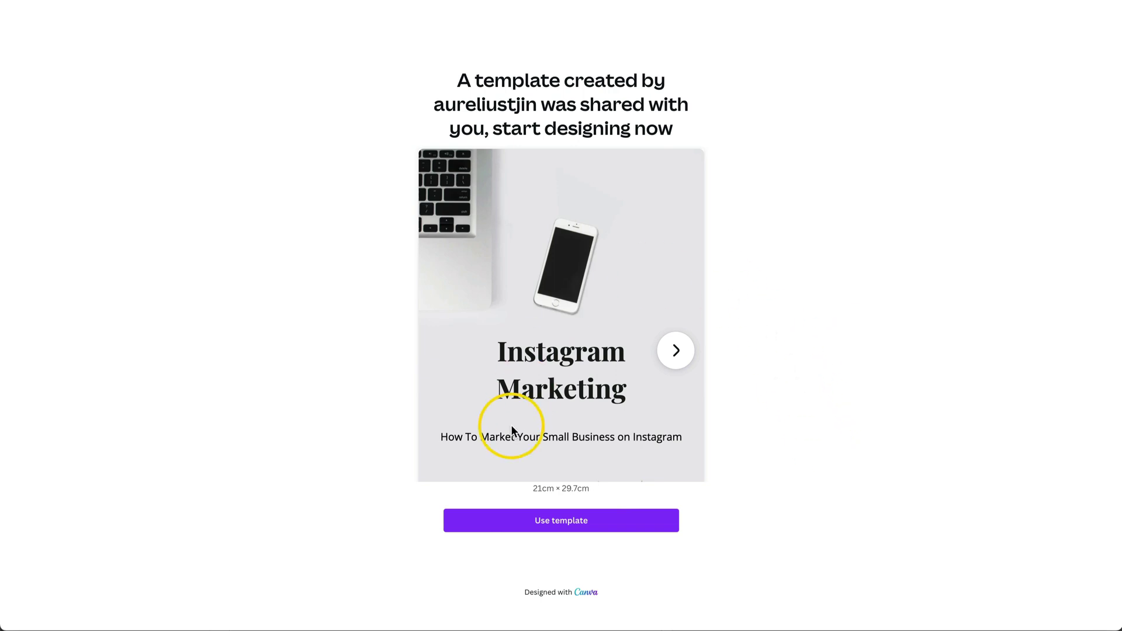
left_click(674, 349)
left_click(674, 348)
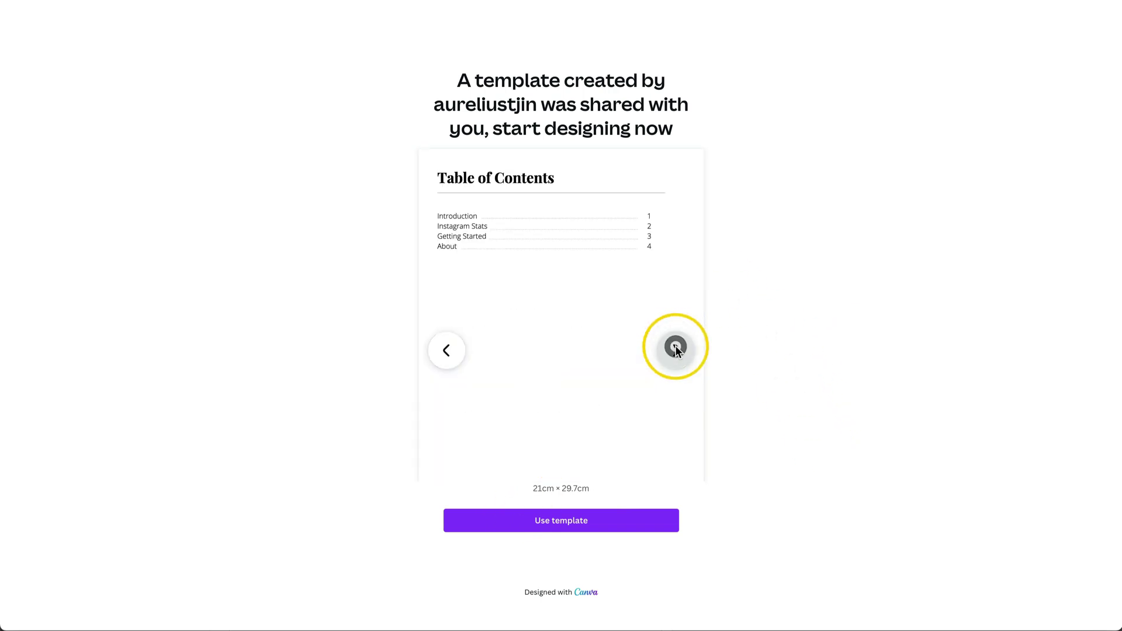
left_click(675, 346)
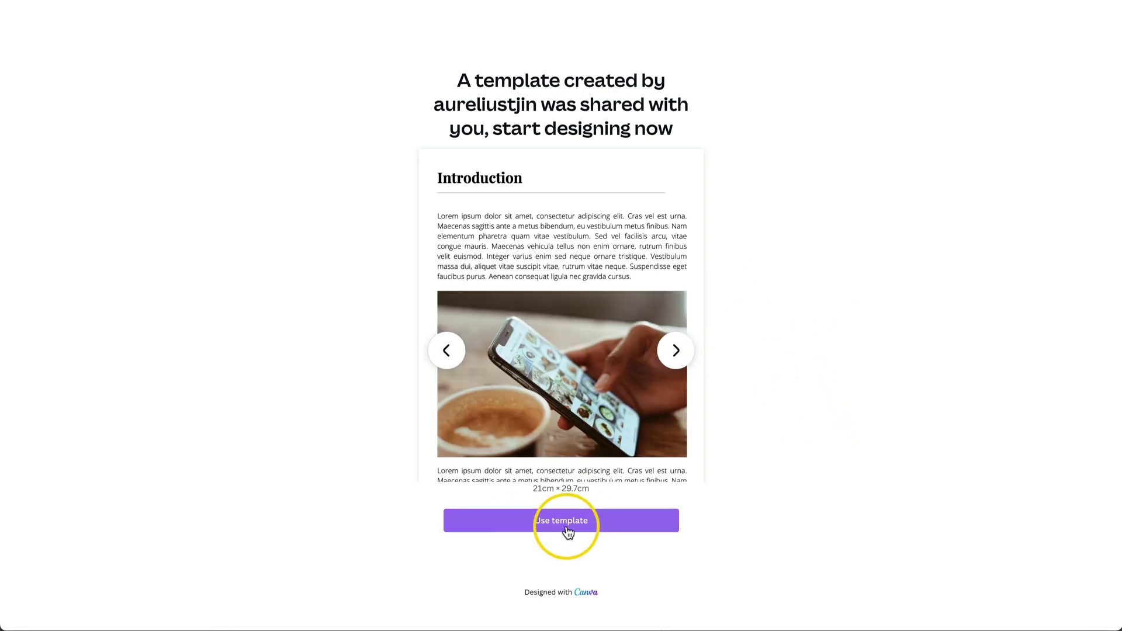
left_click(567, 529)
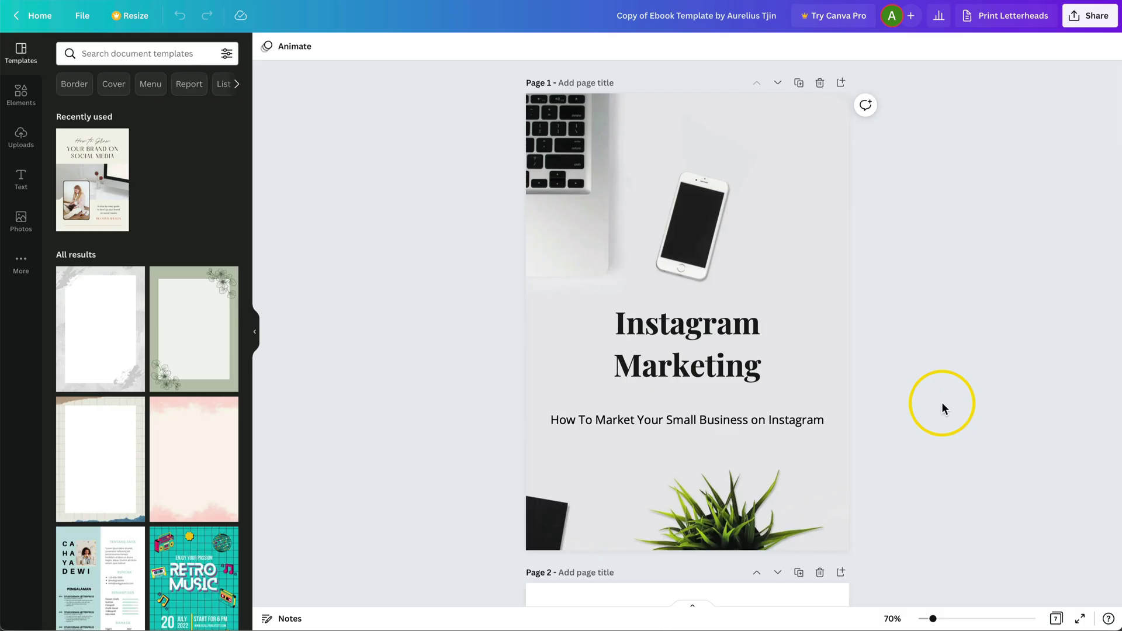